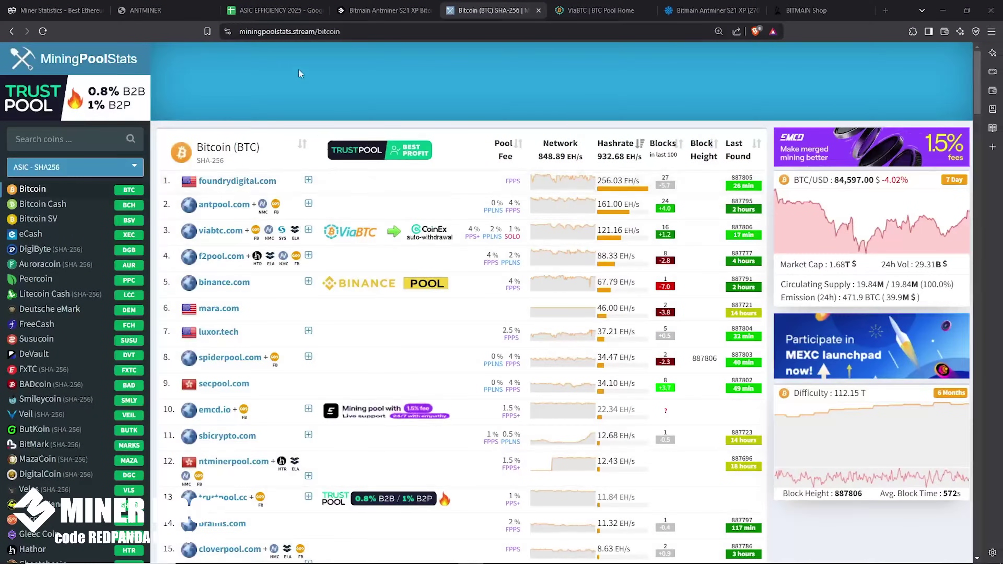
click(168, 11)
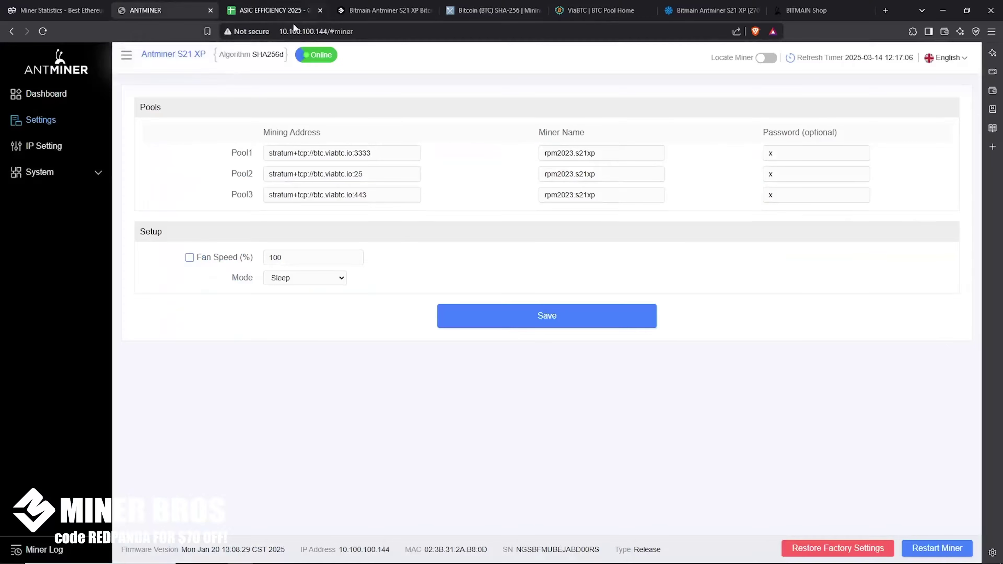
click(59, 97)
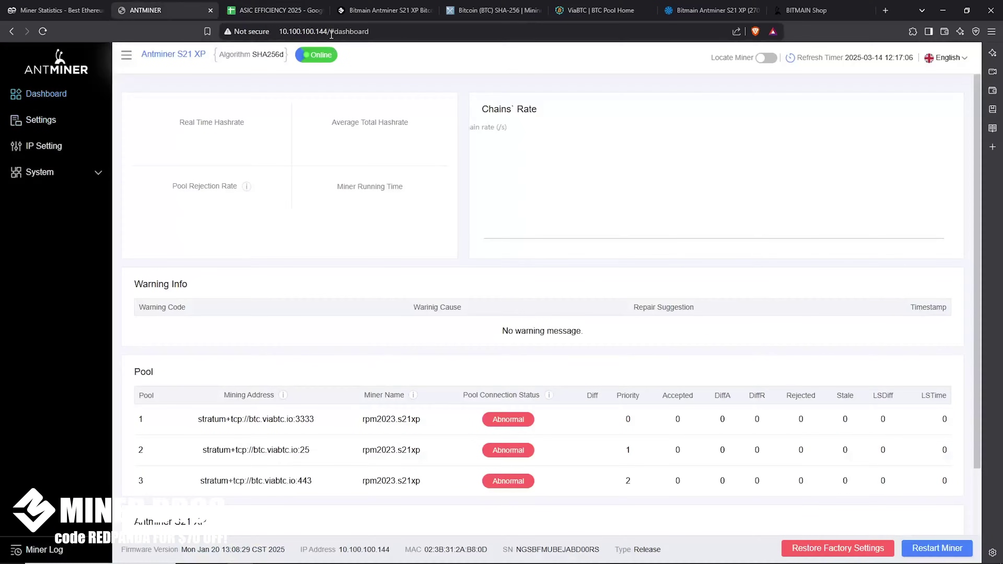
drag(318, 31, 277, 35)
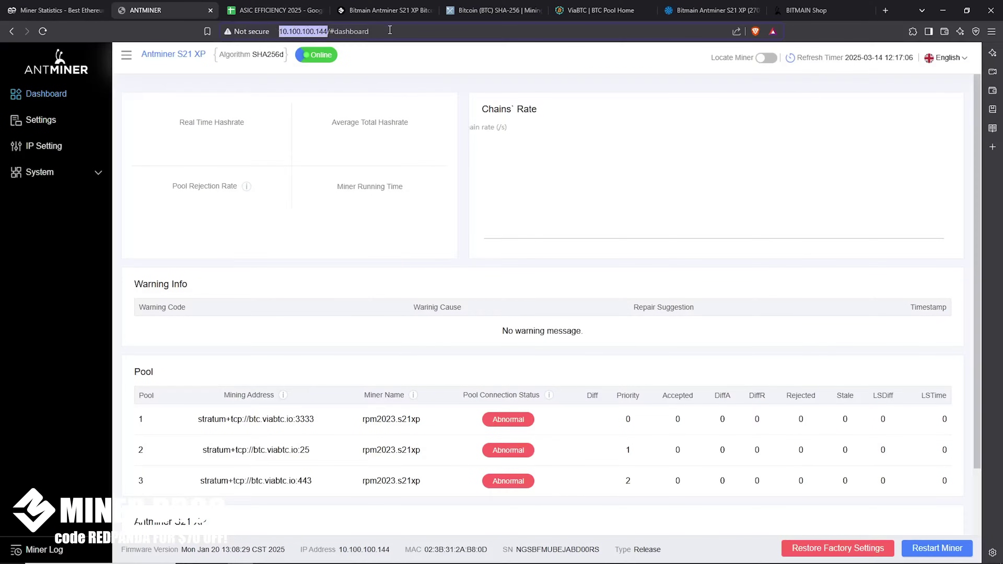
key(BackSpace)
key(BackSpace)
key(BackSpace)
key(BackSpace)
key(BackSpace)
key(BackSpace)
key(BackSpace)
key(BackSpace)
key(BackSpace)
key(BackSpace)
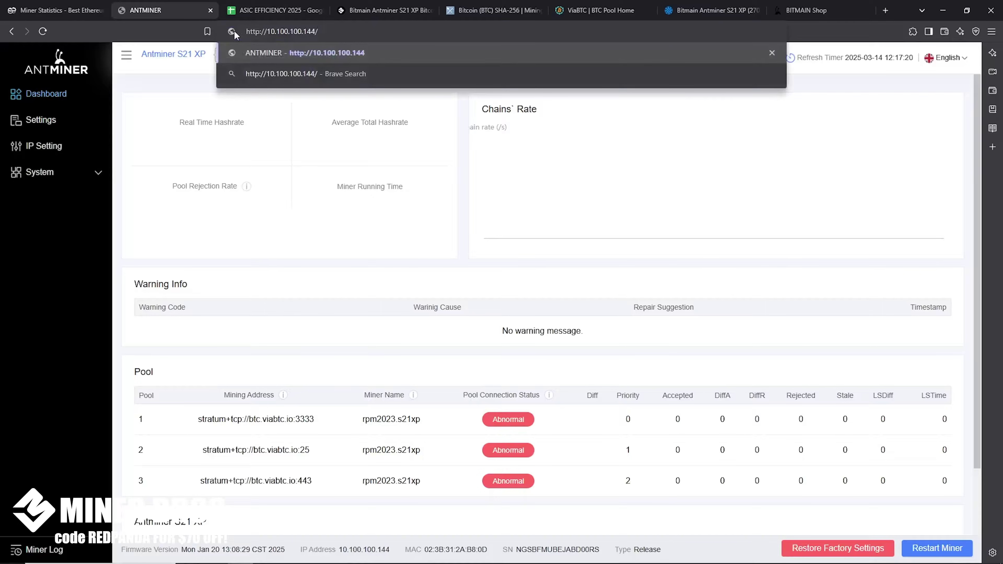
key(Return)
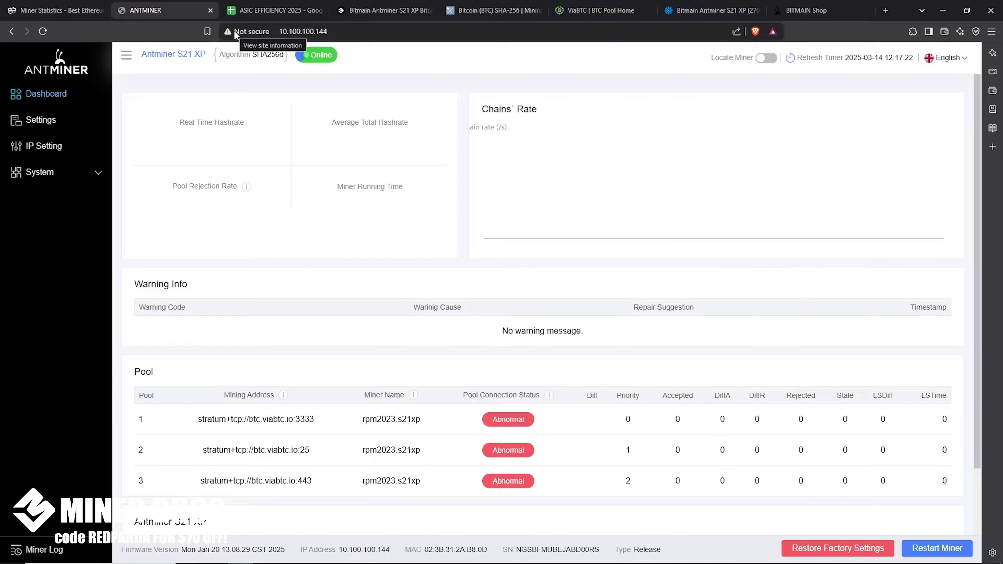
click(321, 32)
click(390, 50)
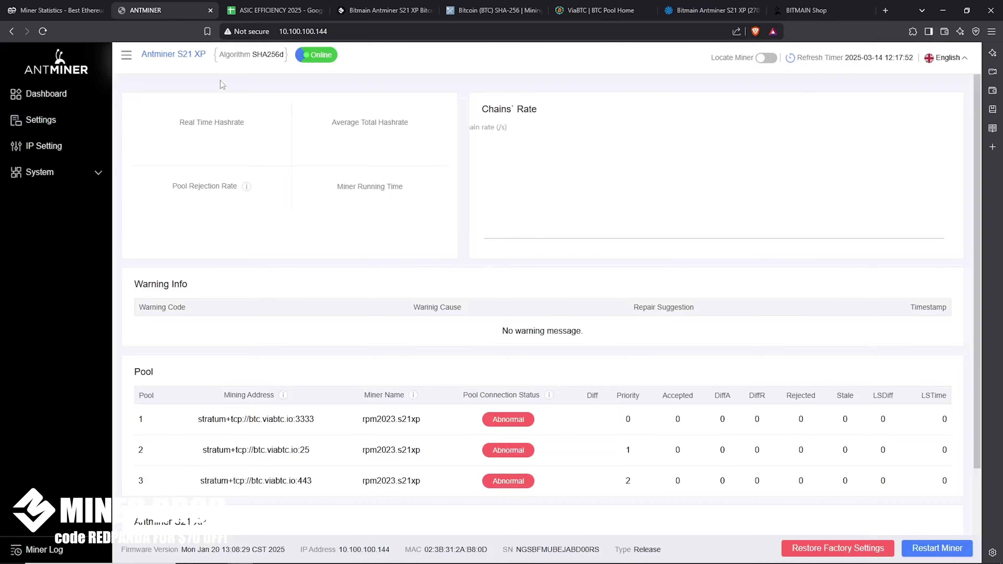
drag(189, 54, 142, 55)
click(498, 74)
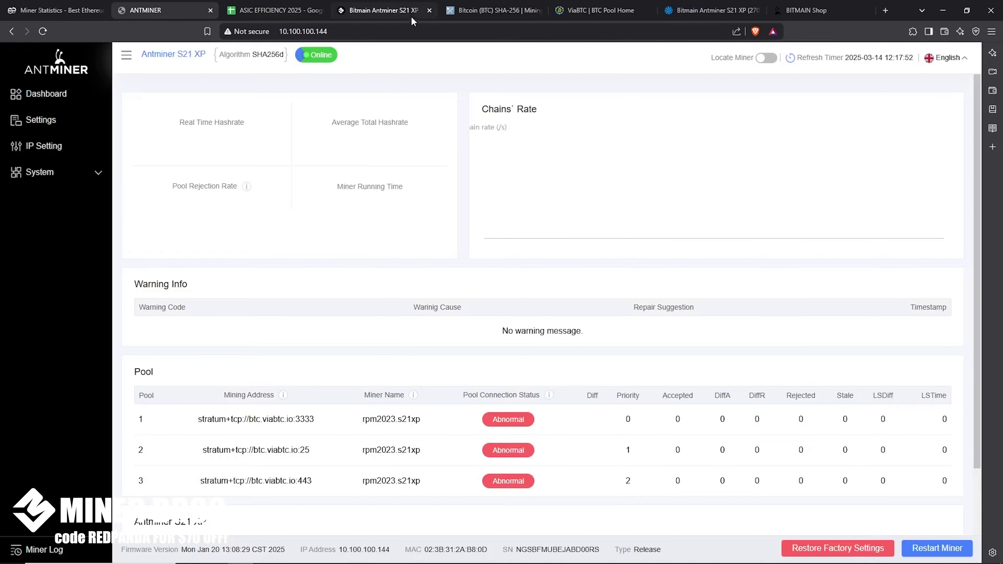
Step: Open the ViaBTC pool from the Bitcoin pool list on MiningPoolStats
click(477, 6)
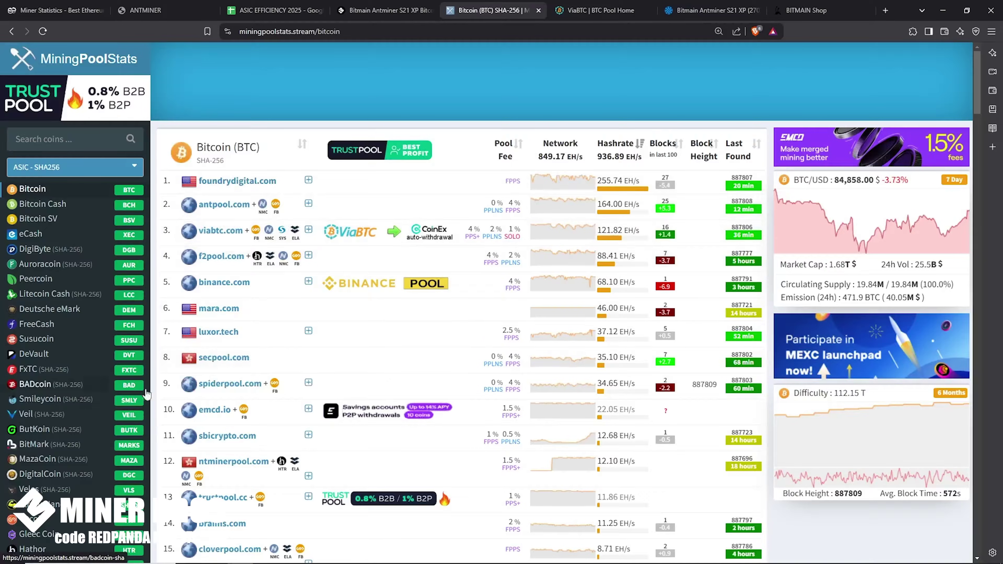
scroll(209, 447, down, 3)
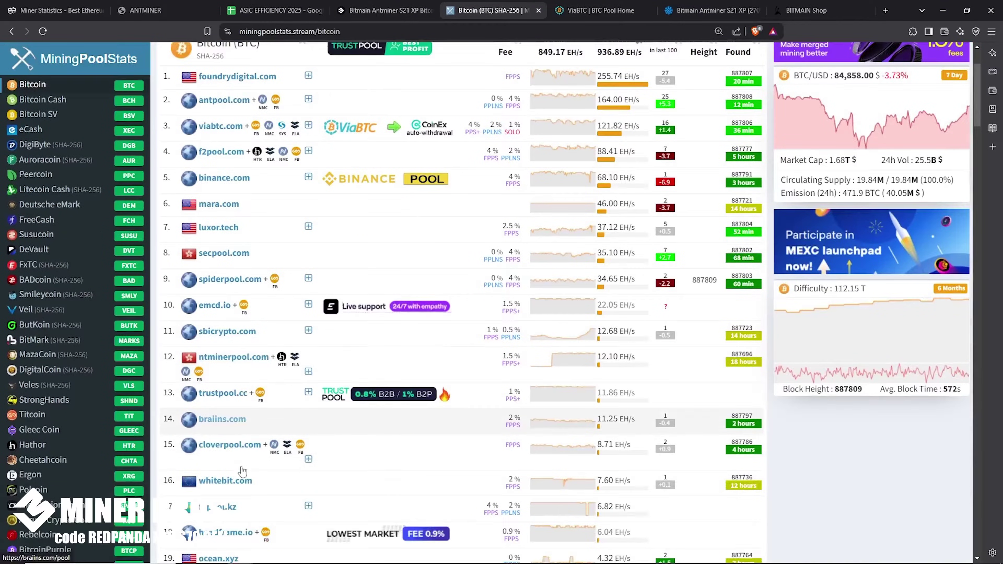
scroll(231, 427, up, 1)
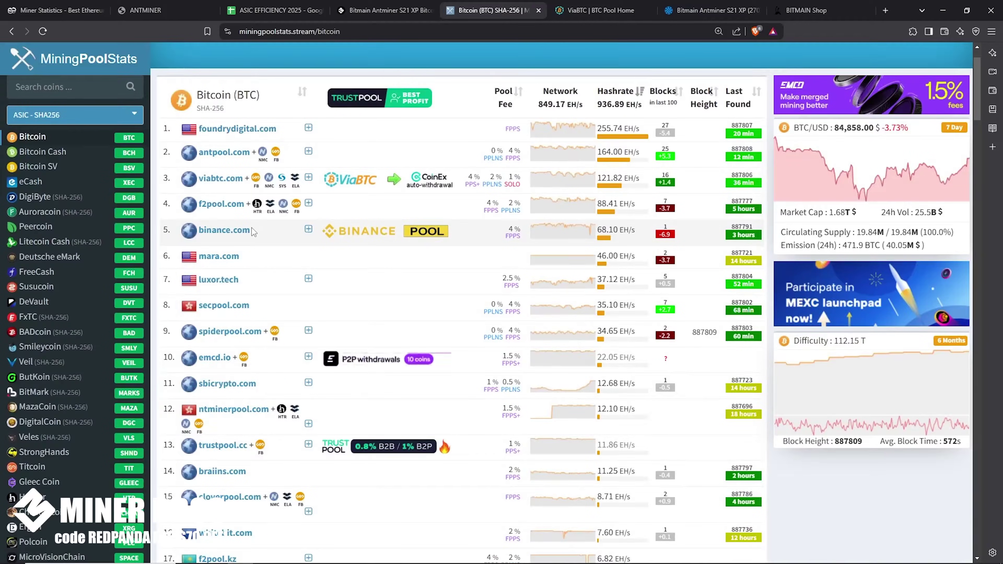
click(218, 181)
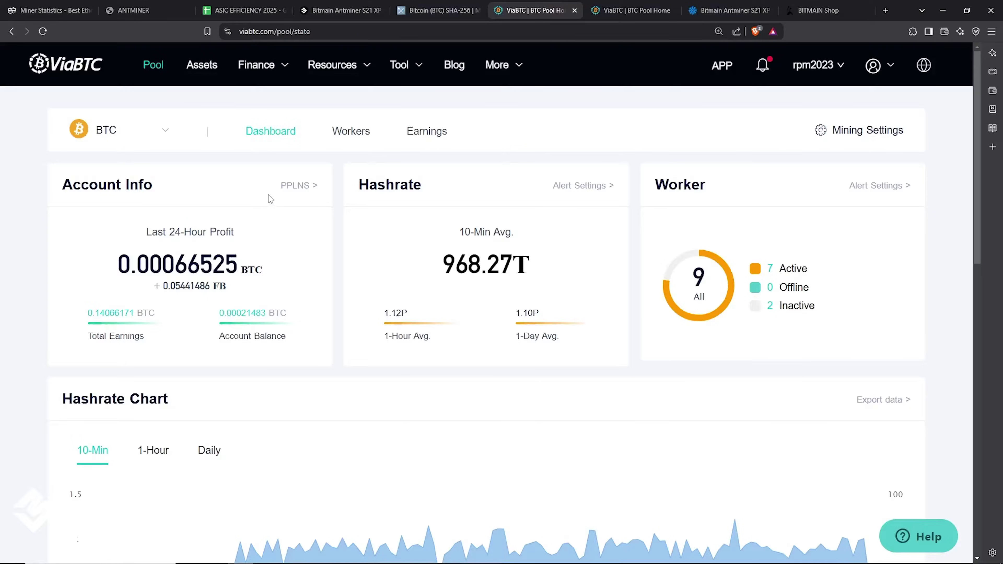
Step: Copy the recommended BTC Stratum URL, stratum+tcp://btc.viabtc.io:3333, from the ViaBTC dashboard
scroll(262, 206, down, 15)
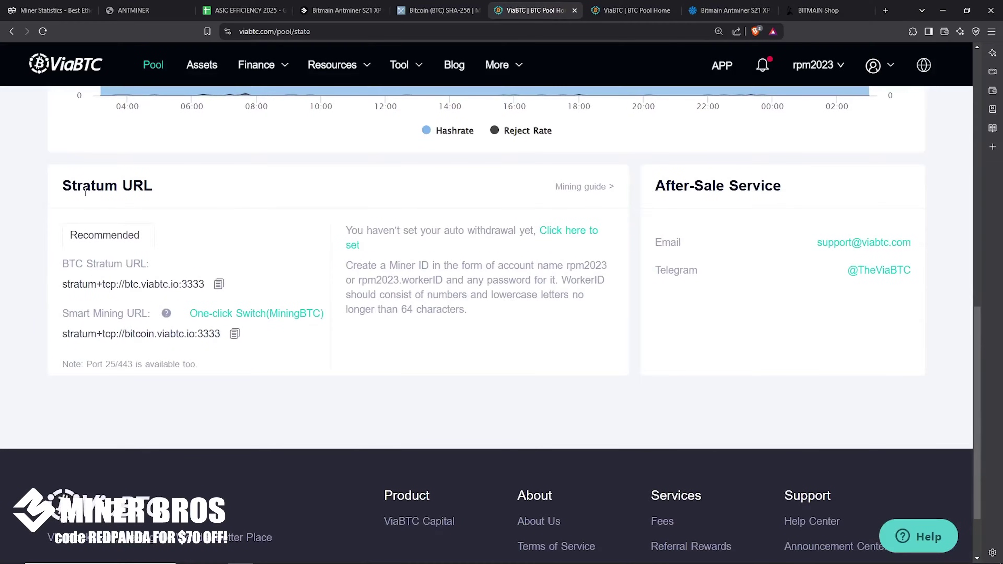
drag(64, 183, 197, 213)
click(200, 217)
click(219, 286)
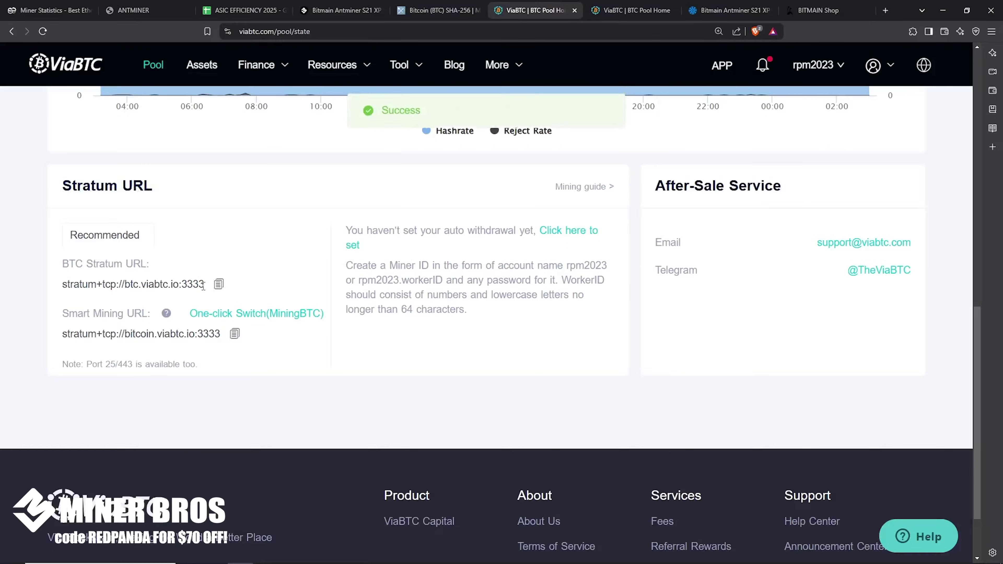
drag(204, 286, 62, 285)
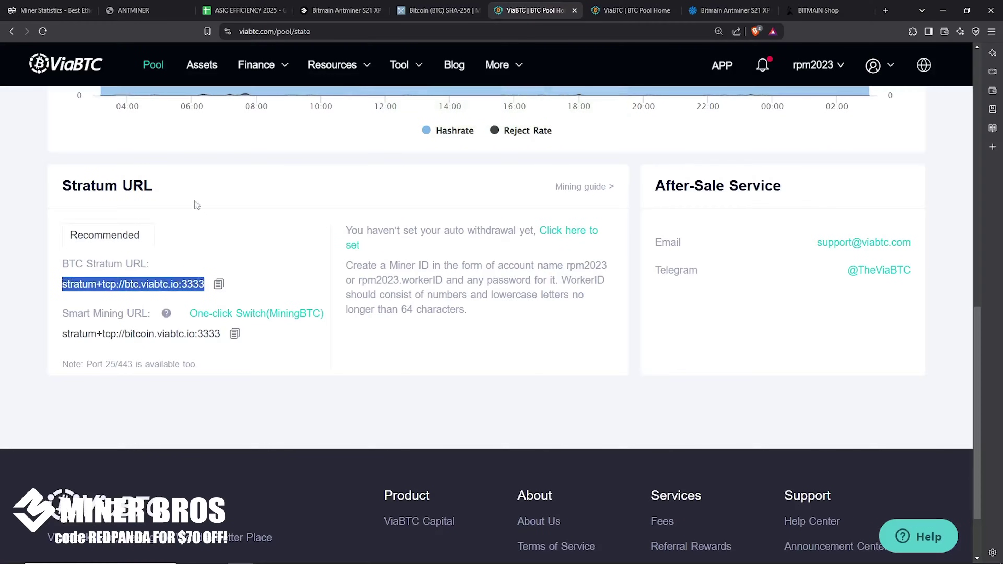
Step: Open the Antminer's pool settings, enlarge the page, and check the Pool1 mining address and the port of Pool2
click(149, 11)
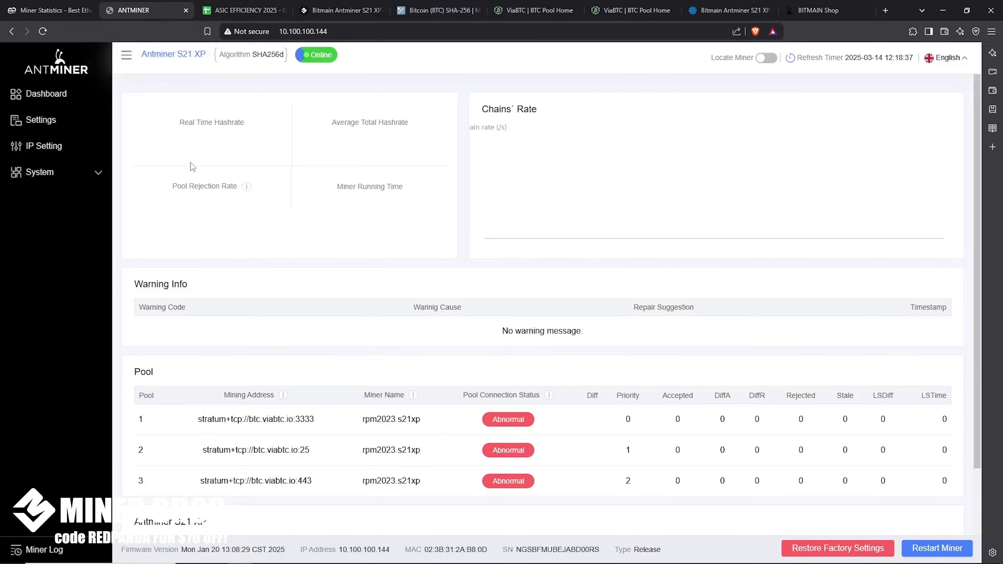
click(36, 129)
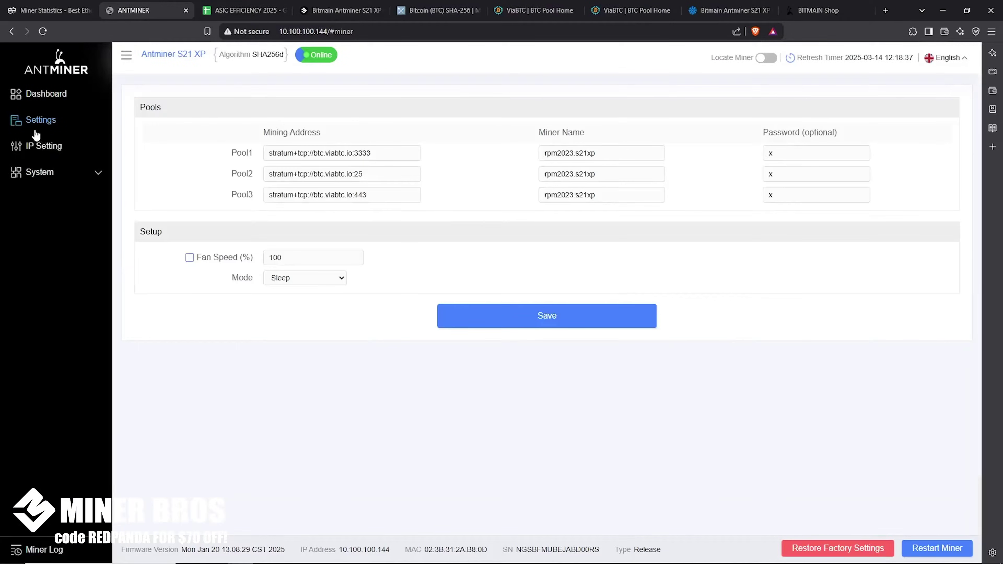
scroll(401, 156, up, 3)
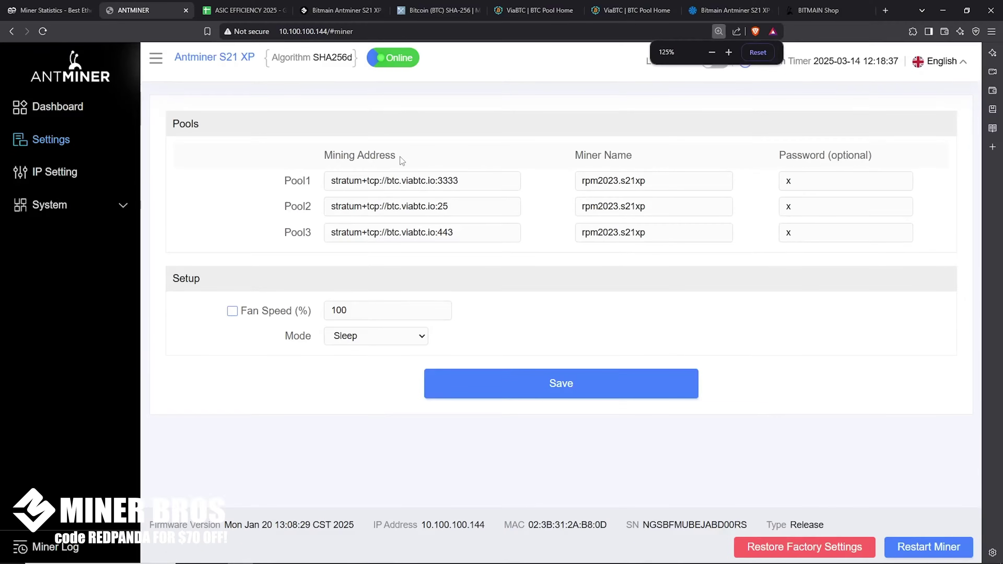
click(504, 189)
key(ctrl+a)
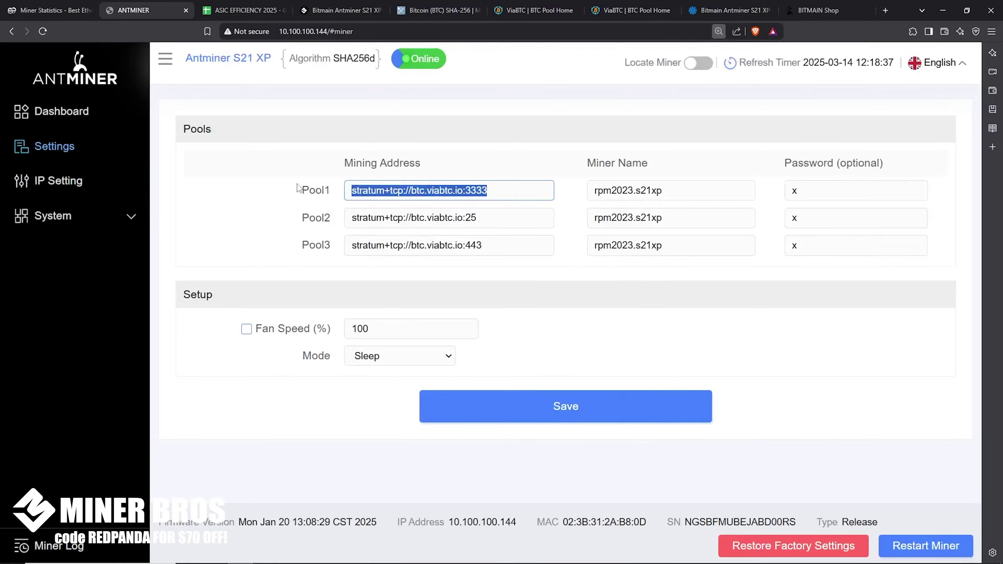
key(Right)
drag(502, 189, 310, 191)
click(493, 219)
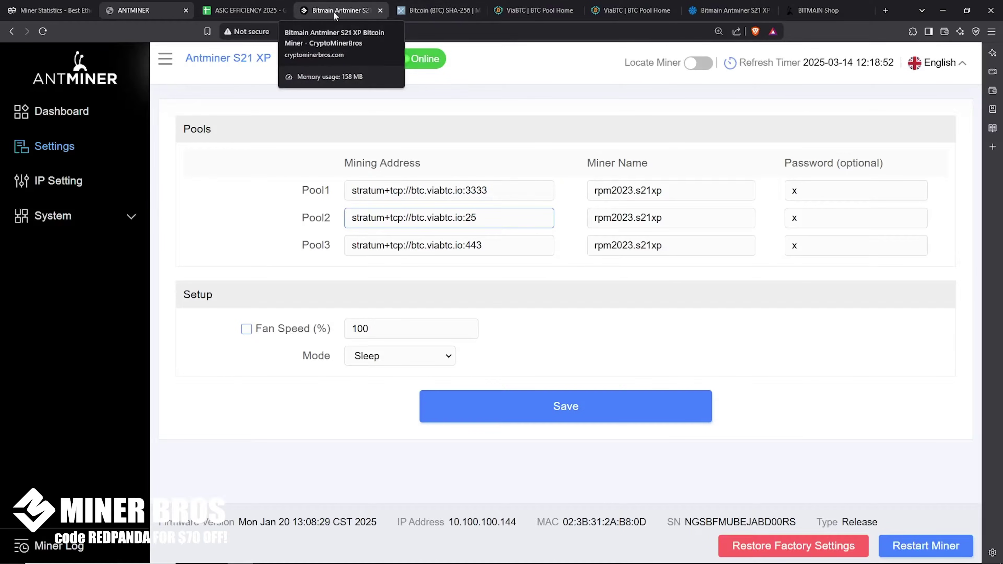
double_click(487, 213)
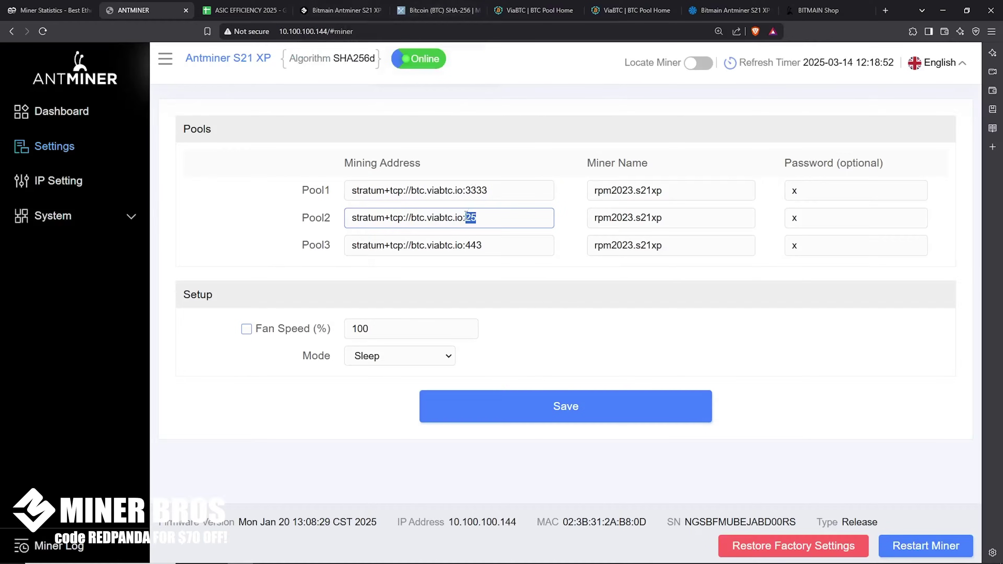
Step: Read the note on additional available ports in ViaBTC's Stratum URL section
click(509, 5)
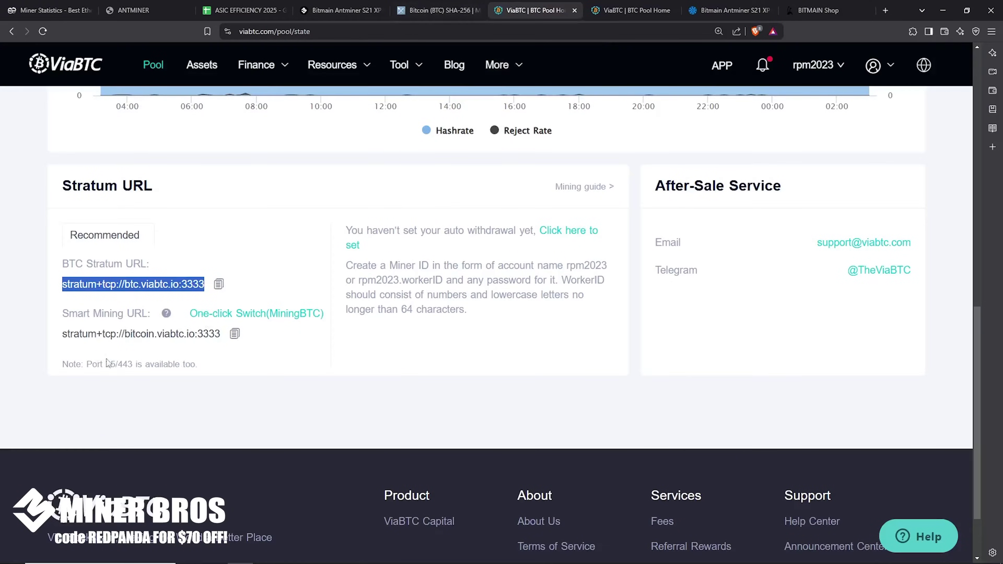
drag(132, 364, 203, 370)
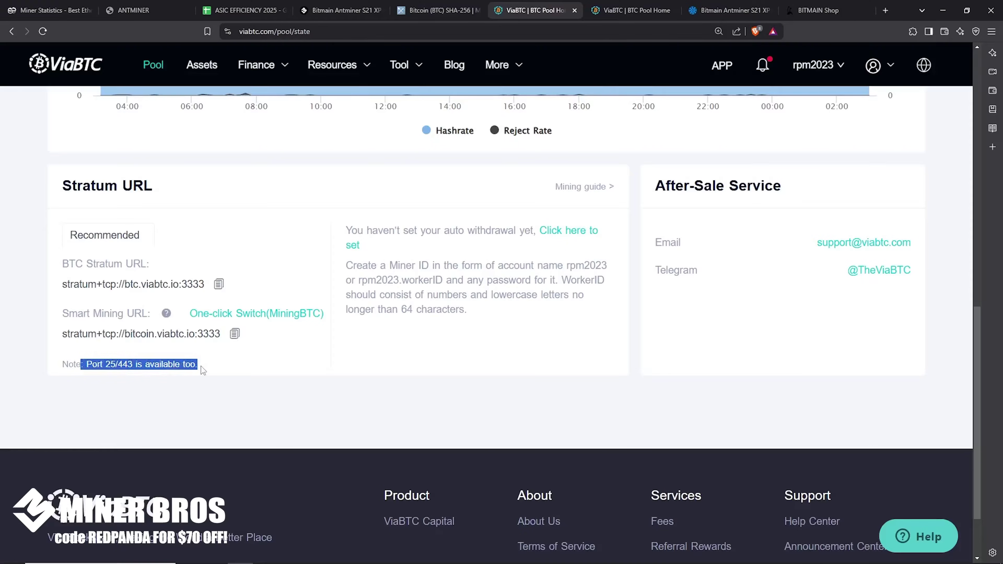
click(125, 363)
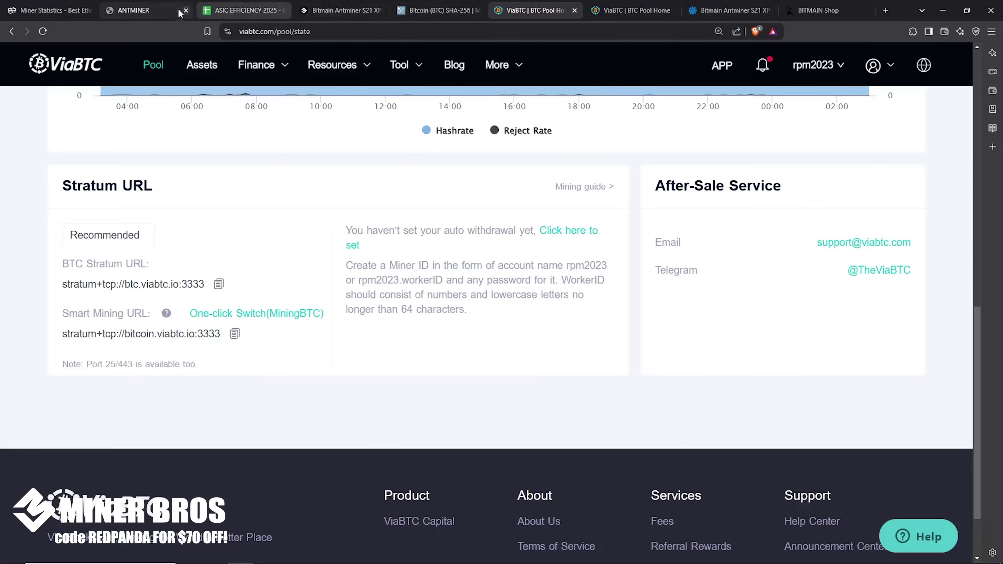
Step: Return to the Antminer settings and review the mining addresses of Pool1, Pool2 and Pool3
click(133, 9)
drag(484, 222, 342, 218)
click(496, 237)
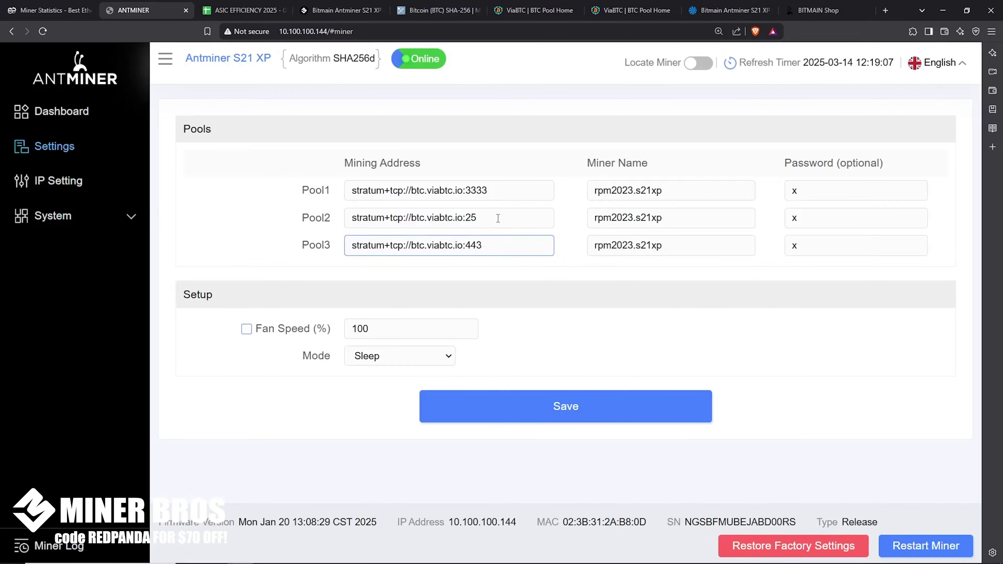
click(500, 228)
click(492, 242)
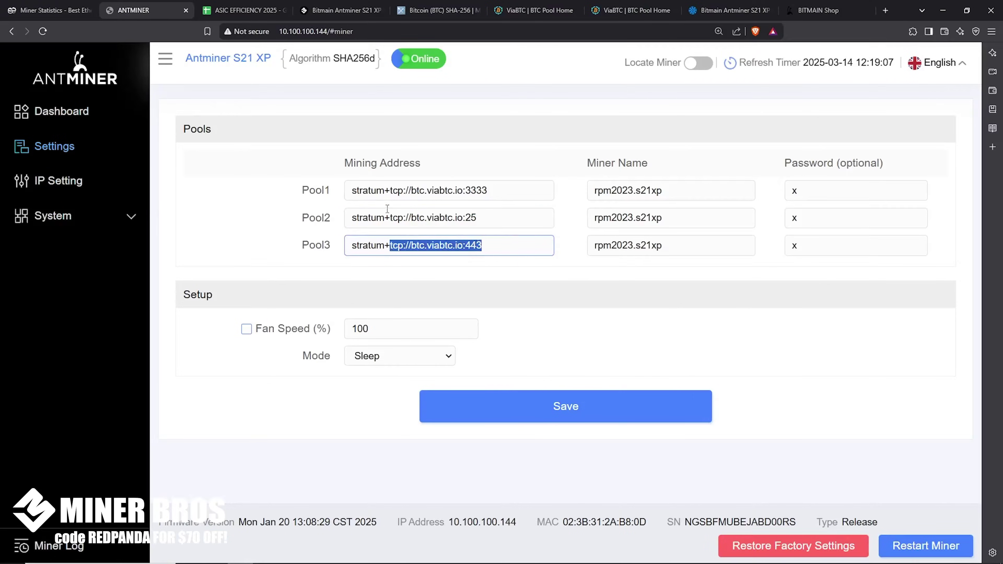
drag(387, 209, 348, 185)
click(501, 182)
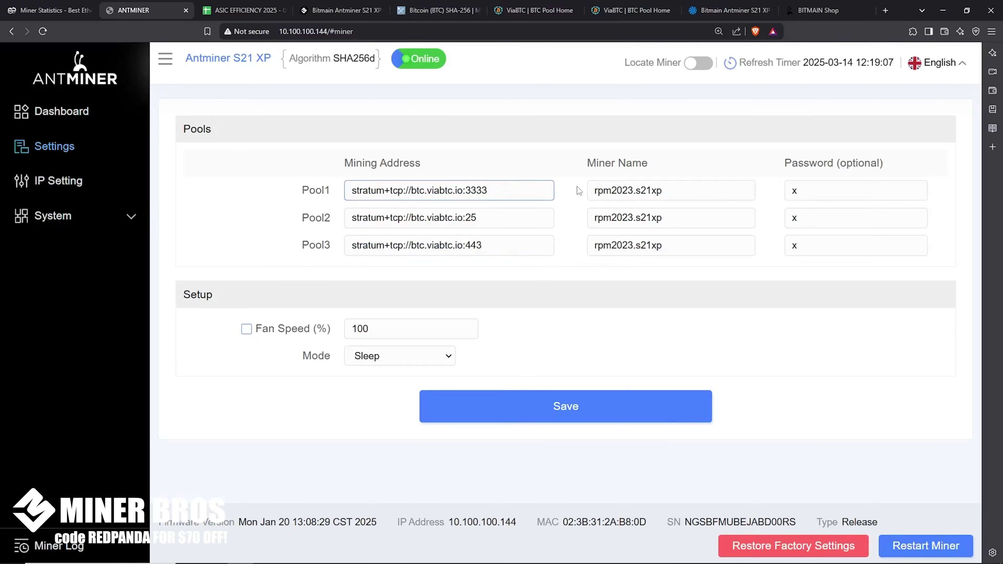
Step: Compare the account part of the Pool1 miner name with the ViaBTC account name and check its worker suffix
click(683, 189)
drag(683, 189, 592, 191)
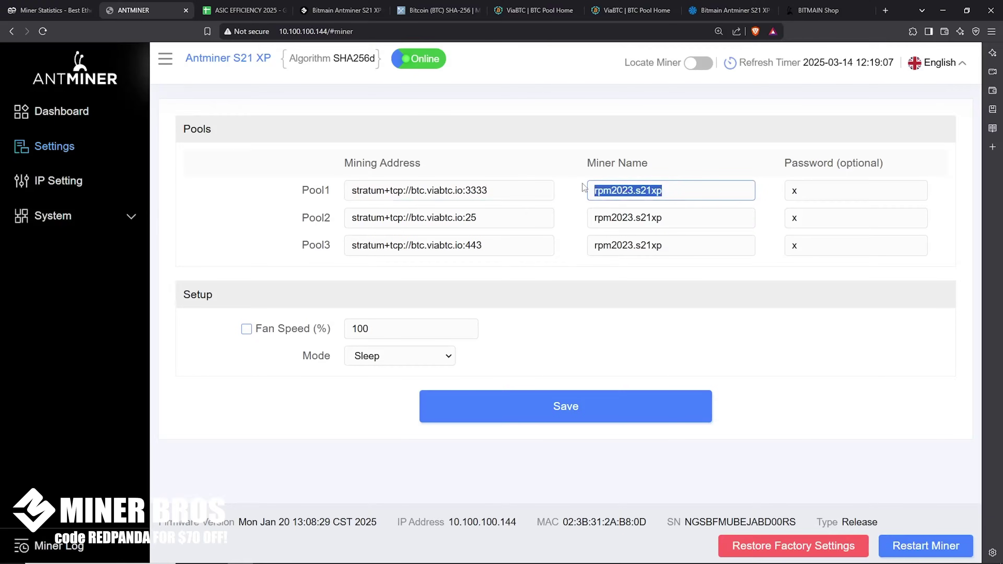
click(611, 191)
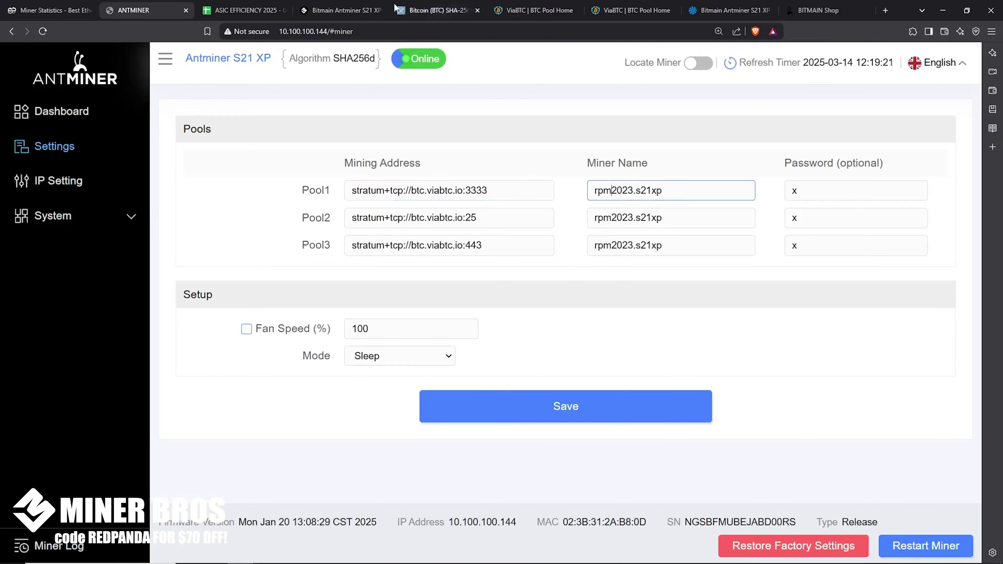
click(522, 12)
mouse_move(820, 67)
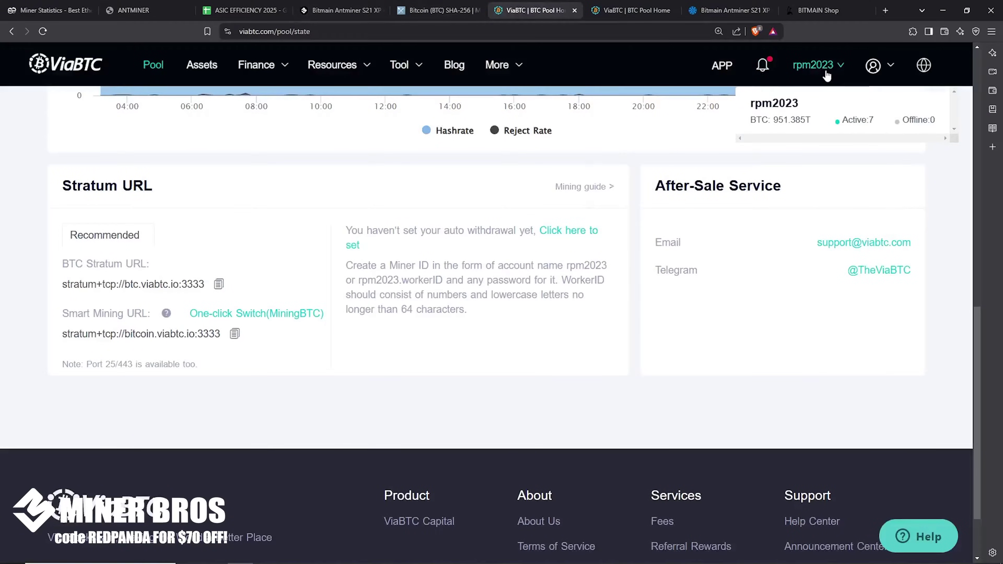
click(133, 10)
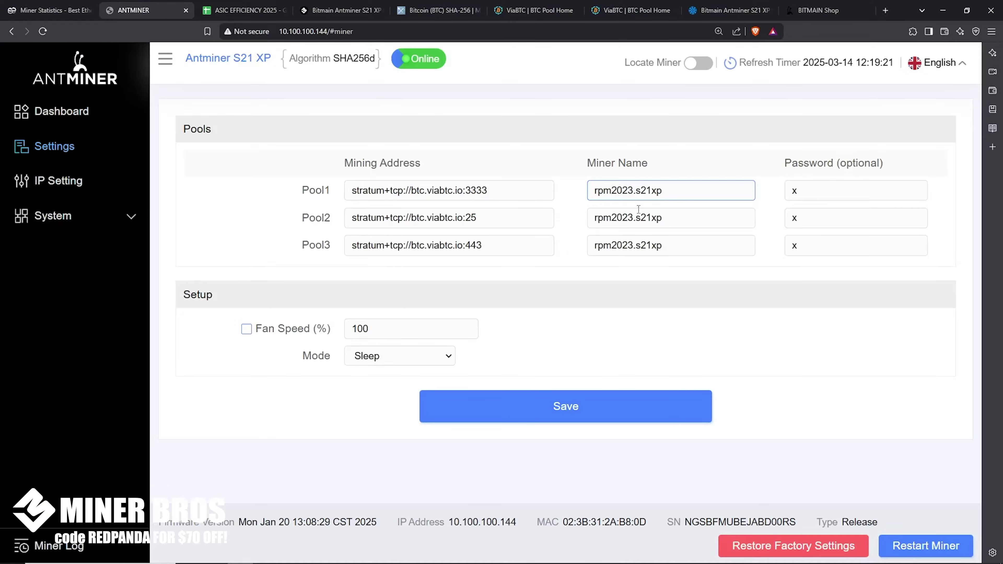
mouse_move(636, 193)
mouse_down()
mouse_move(591, 191)
mouse_move(685, 190)
mouse_move(641, 186)
mouse_up()
click(657, 190)
Step: Open and refresh the ViaBTC worker list, then examine the s21xp worker's hashrates and the other workers' names
click(636, 10)
click(351, 133)
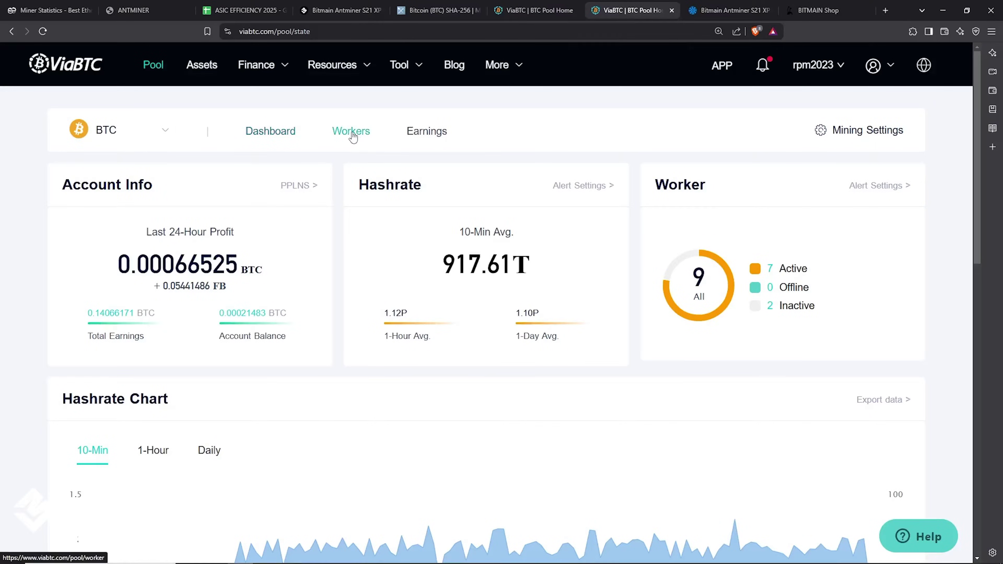
scroll(316, 338, down, 4)
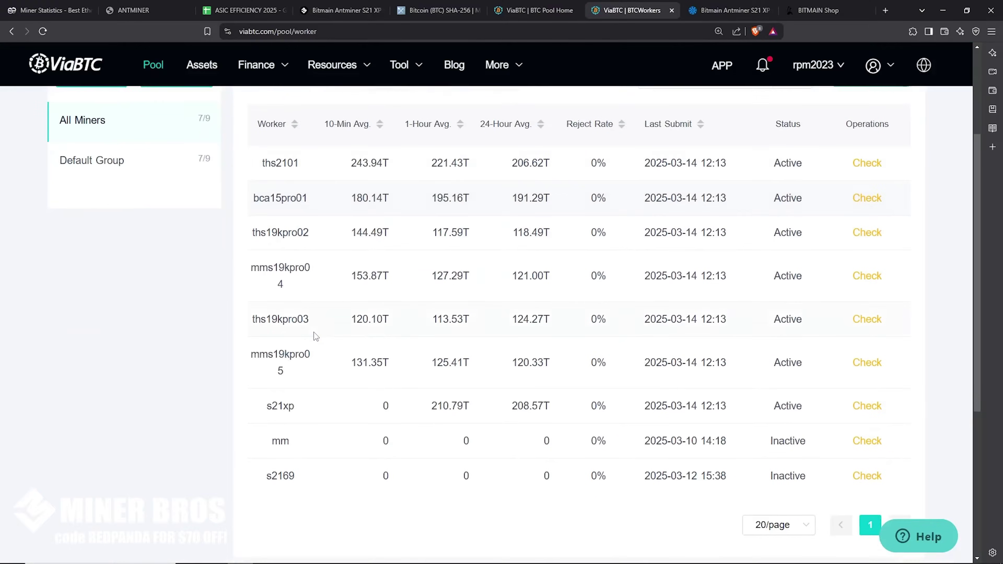
key(F5)
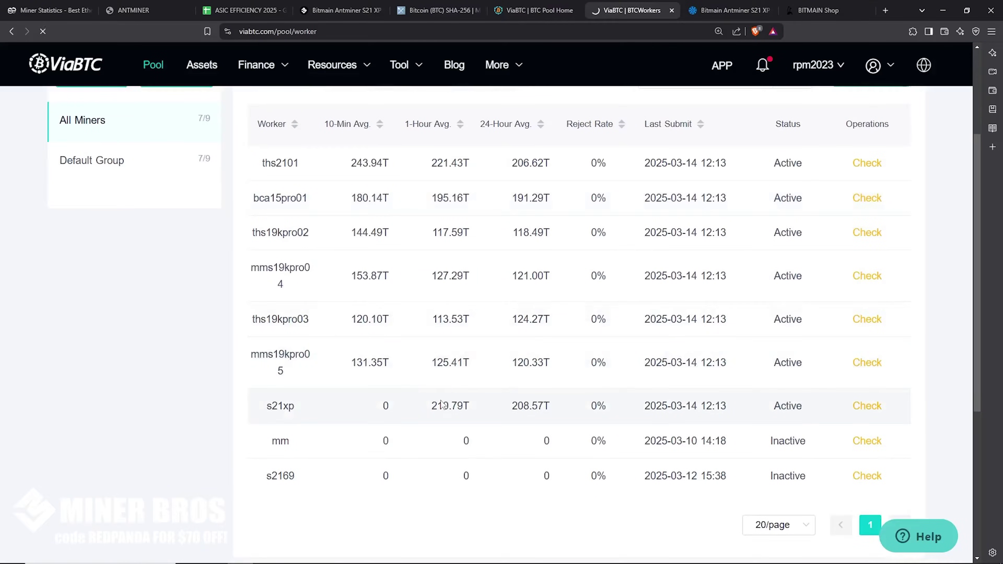
drag(267, 407, 547, 407)
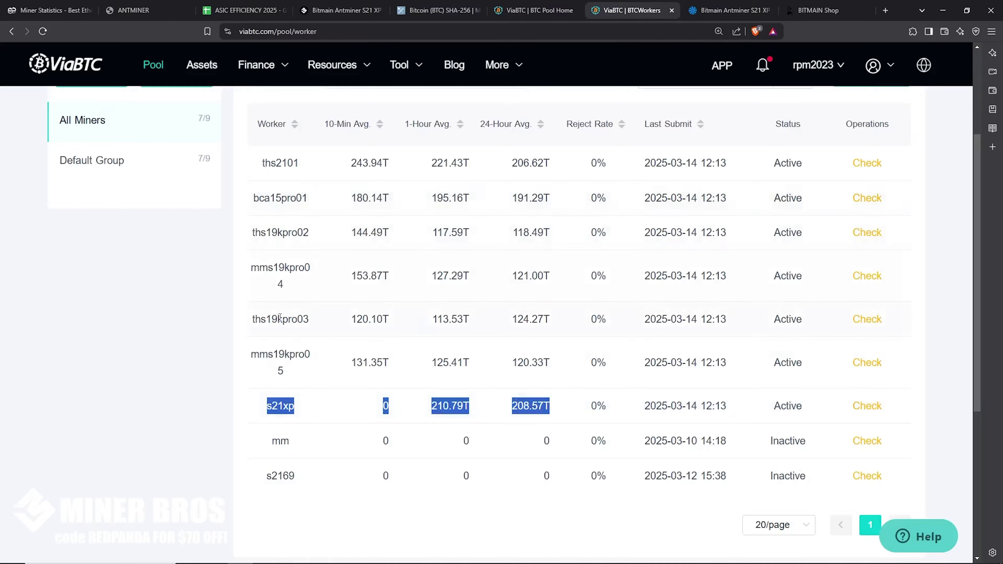
drag(251, 236, 313, 376)
click(318, 409)
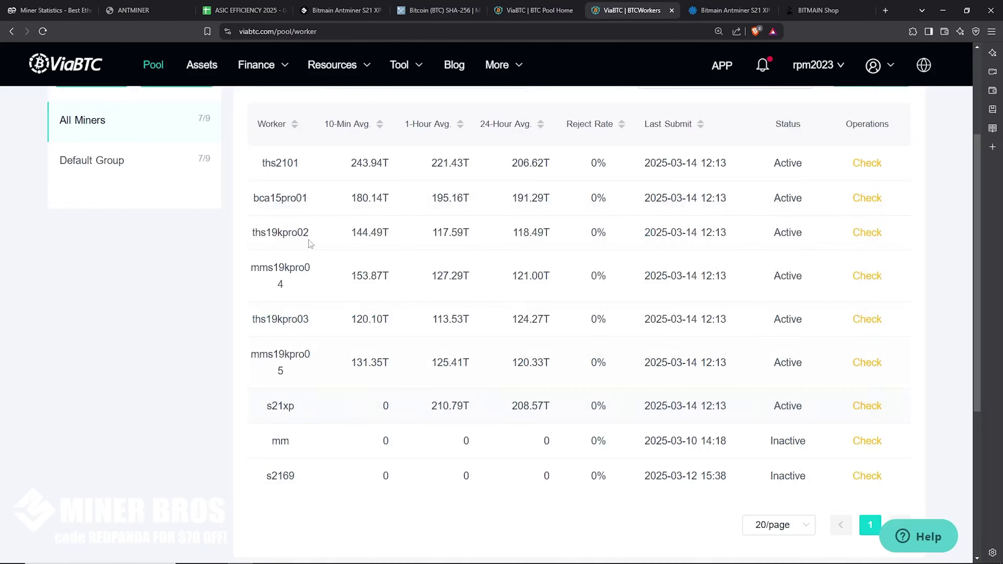
Step: Return to the Antminer settings and review the miner name and optional password fields of Pool1, Pool2 and Pool3
click(164, 11)
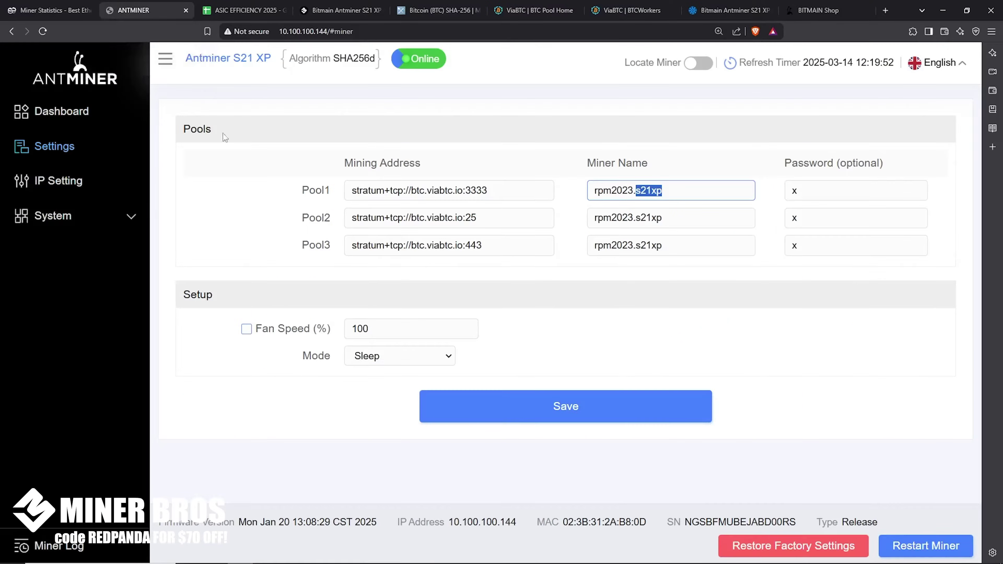
mouse_move(810, 195)
mouse_down()
mouse_move(784, 197)
mouse_move(794, 192)
mouse_up()
click(822, 191)
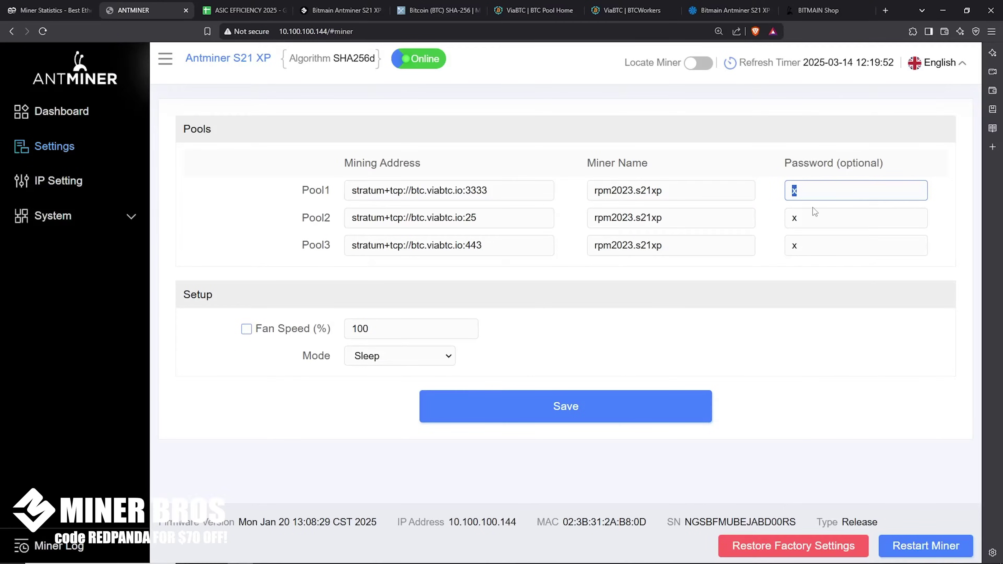
triple_click(687, 218)
click(636, 218)
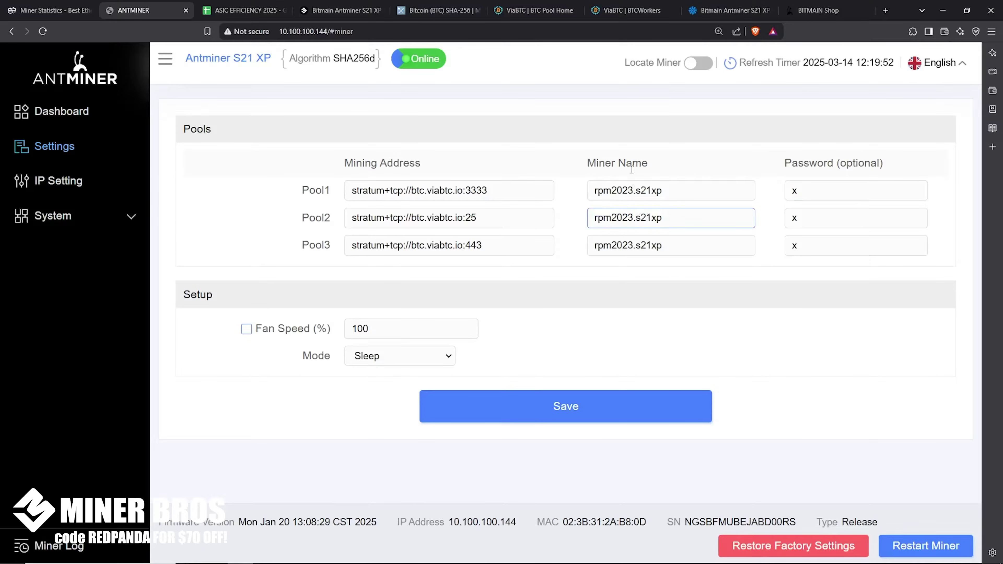
double_click(611, 189)
drag(632, 218, 634, 245)
click(806, 219)
click(804, 247)
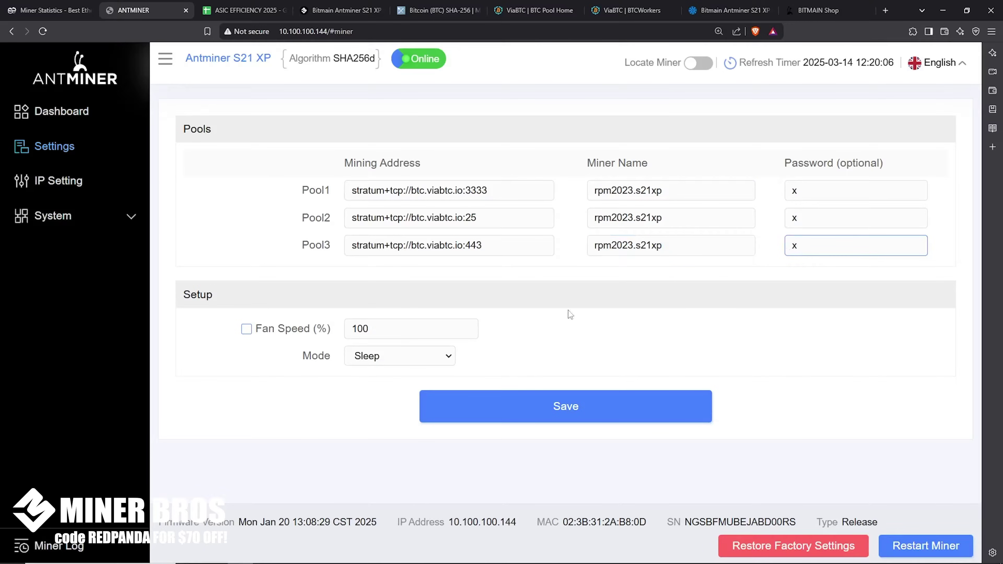
Step: Switch the miner's operating mode to Normal and save the settings
click(432, 358)
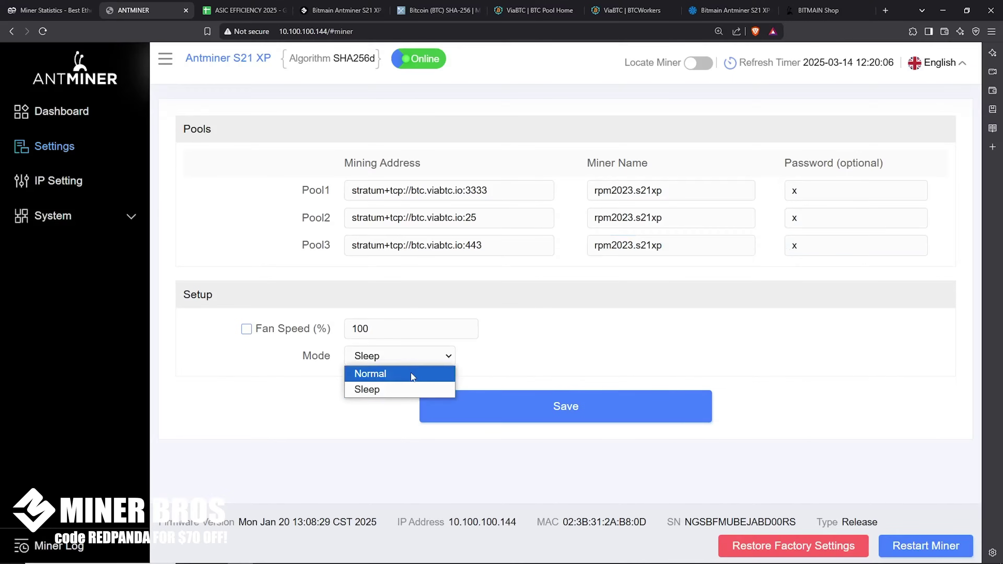
click(376, 380)
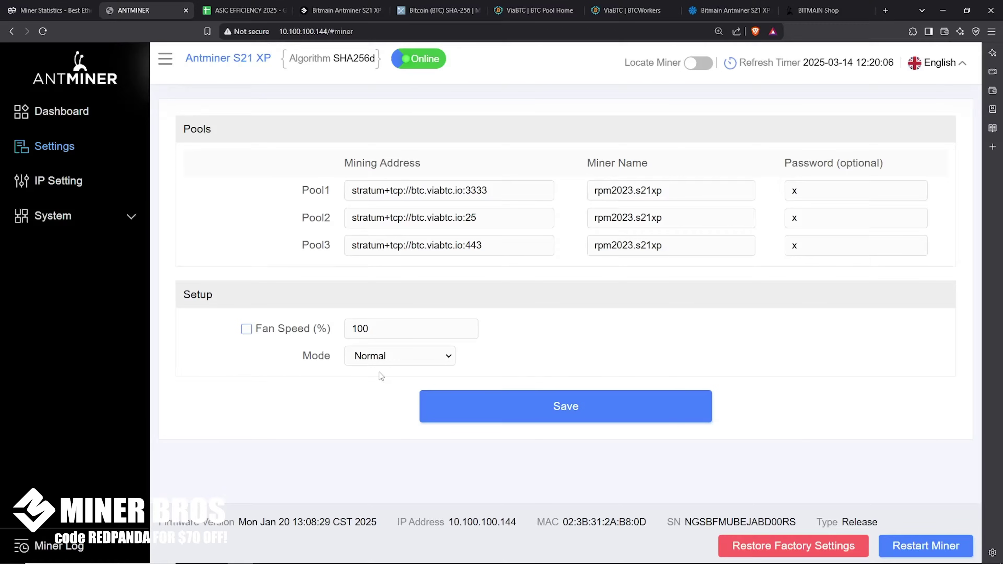
click(368, 357)
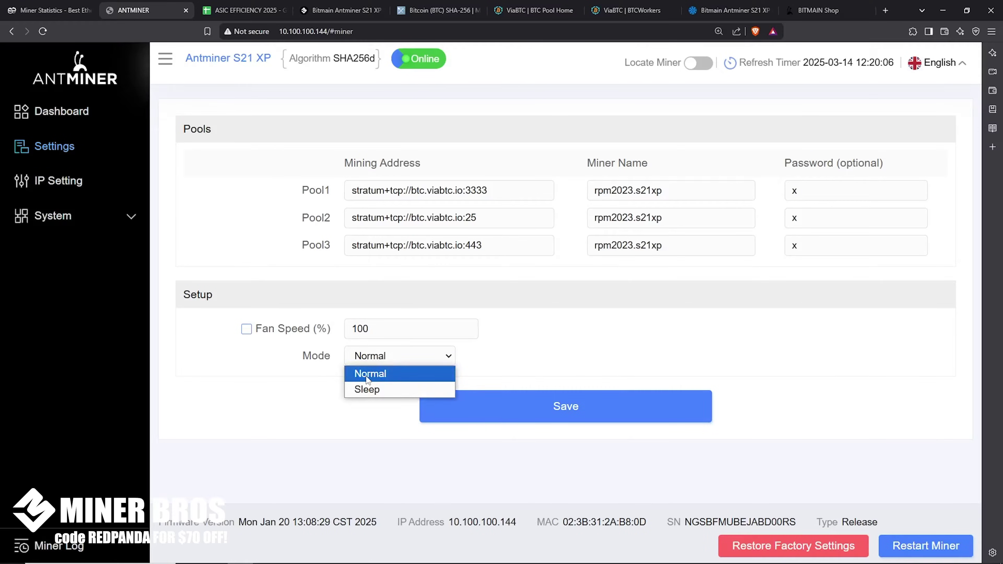
click(369, 379)
click(565, 411)
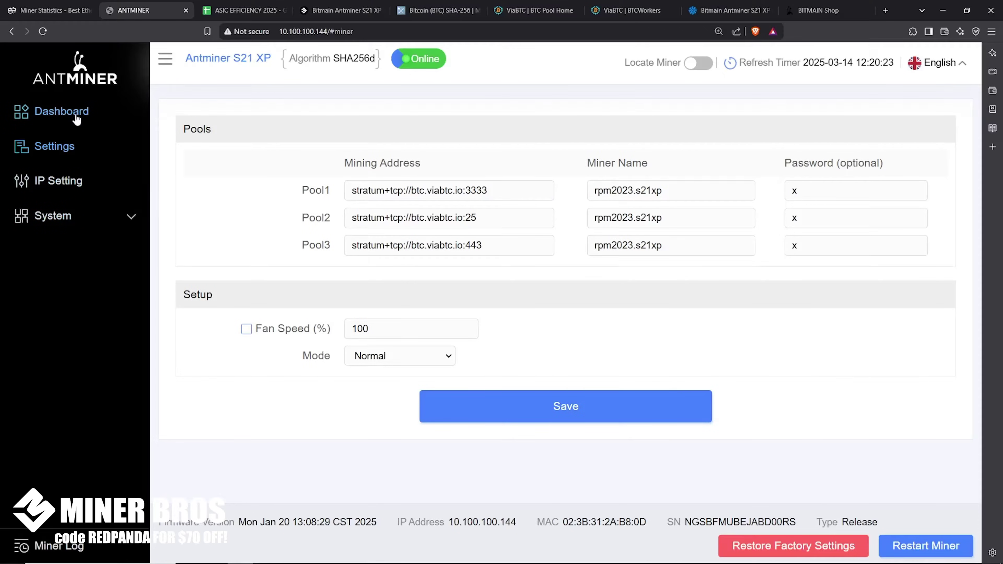
Step: Open the Antminer dashboard, look at the ViaBTC worker list, and return to the dashboard
click(69, 120)
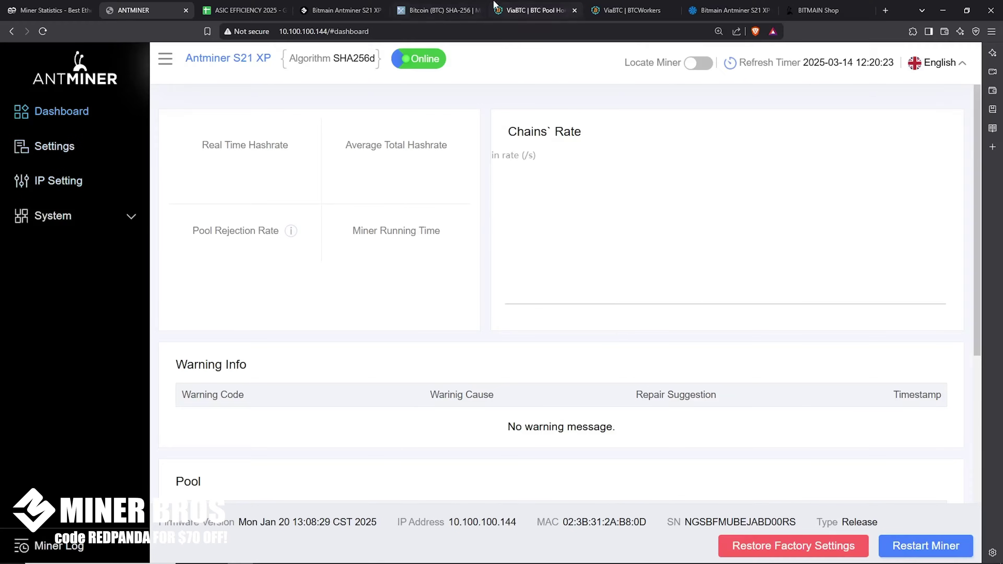
click(611, 8)
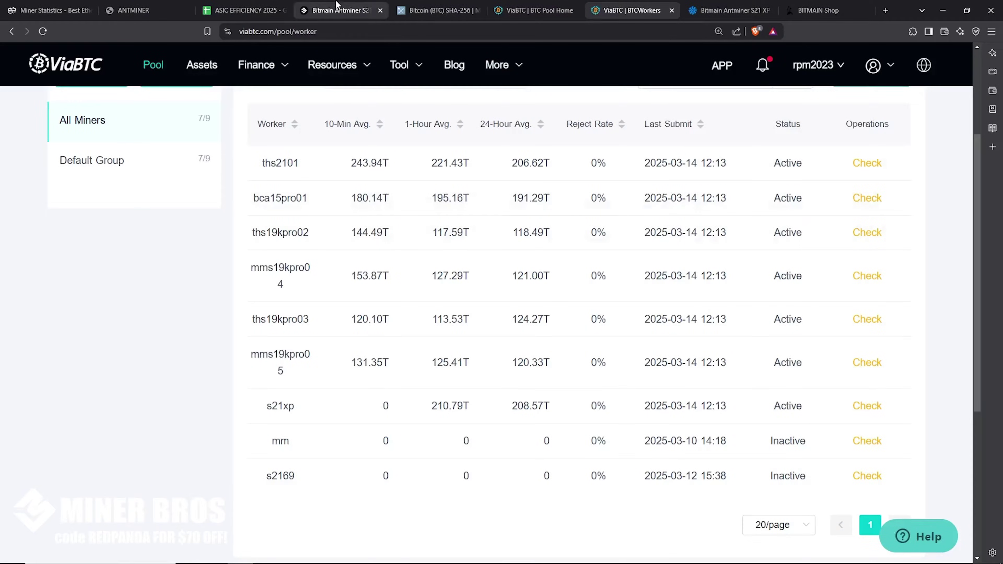
click(165, 8)
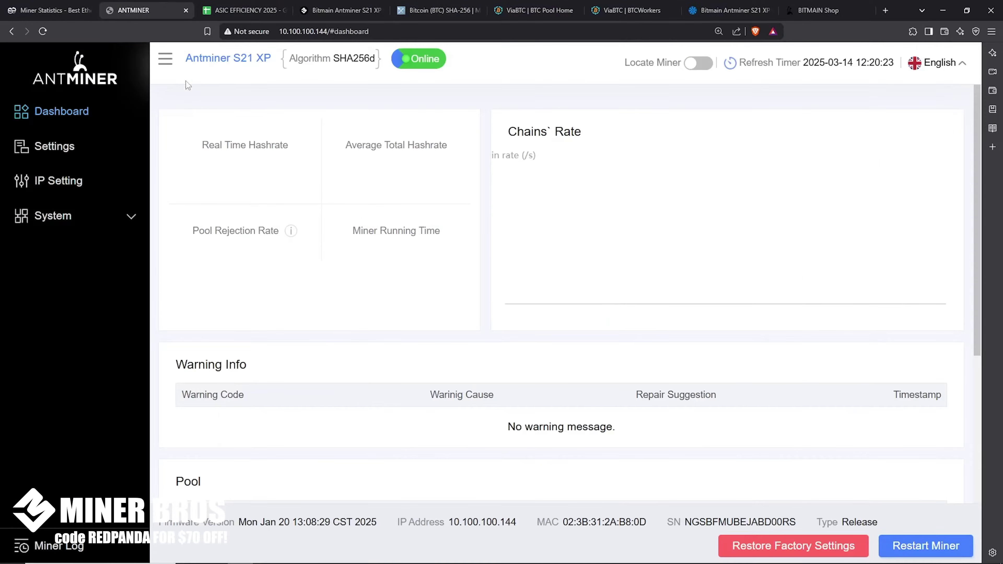